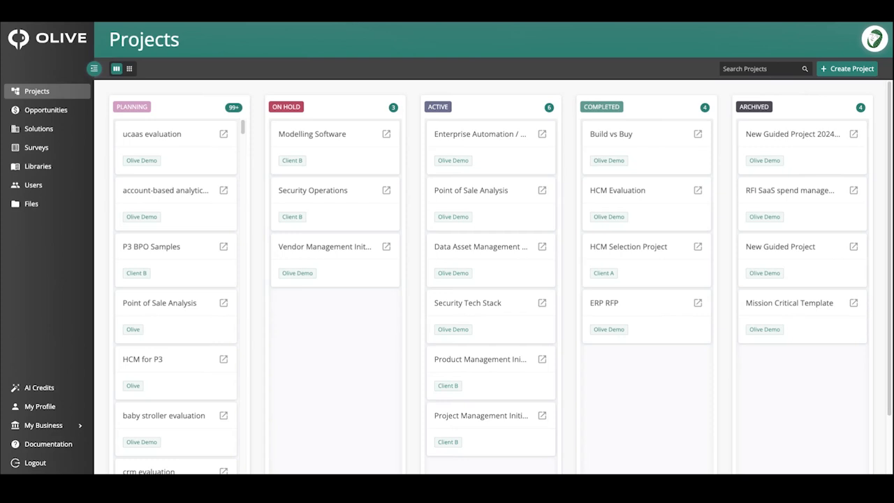
# Step: Start a new project with the Guided Experience and choose Crm as its technology
pyautogui.click(829, 68)
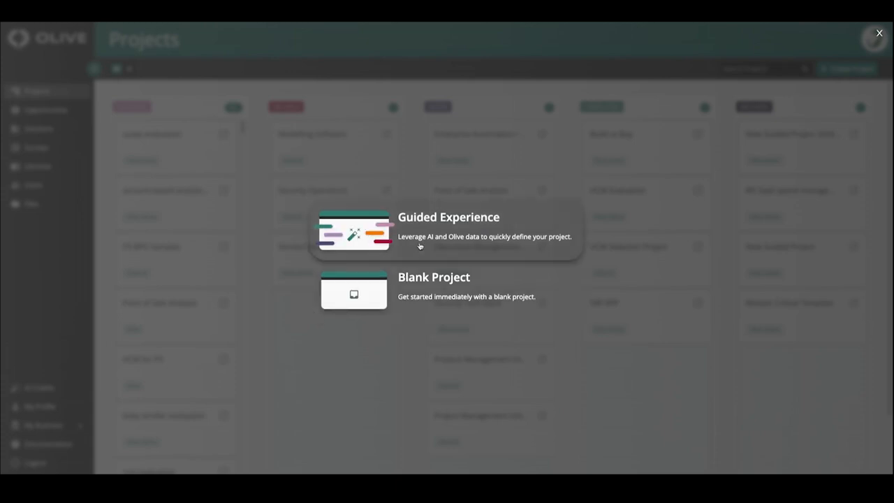
pyautogui.click(460, 225)
pyautogui.click(461, 207)
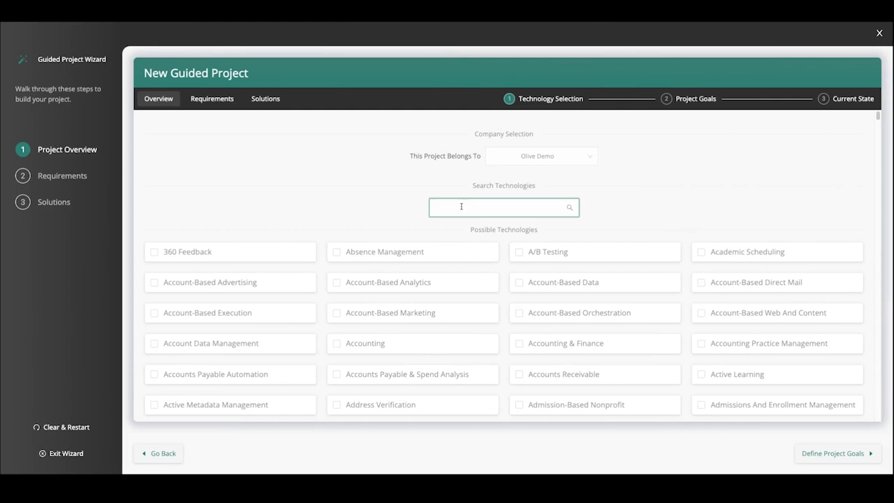
pyautogui.write('CRM')
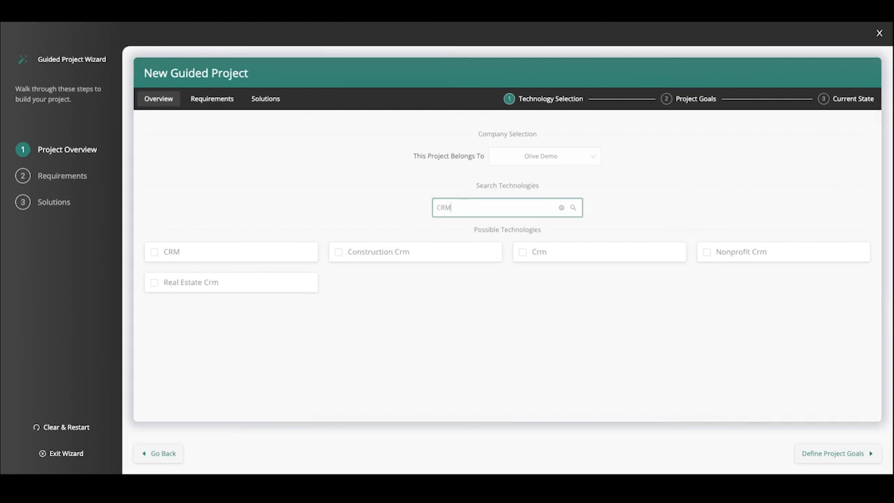
pyautogui.click(564, 260)
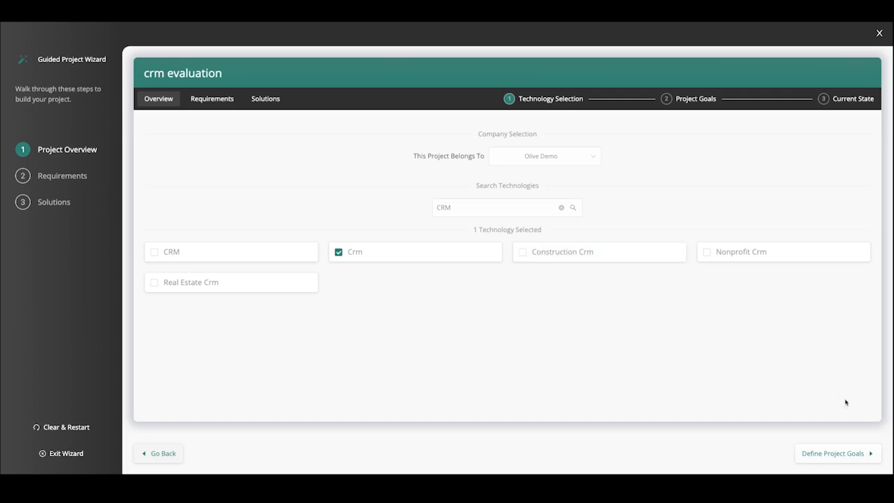
# Step: Add "Better sales forecasting" as a project goal
pyautogui.click(841, 455)
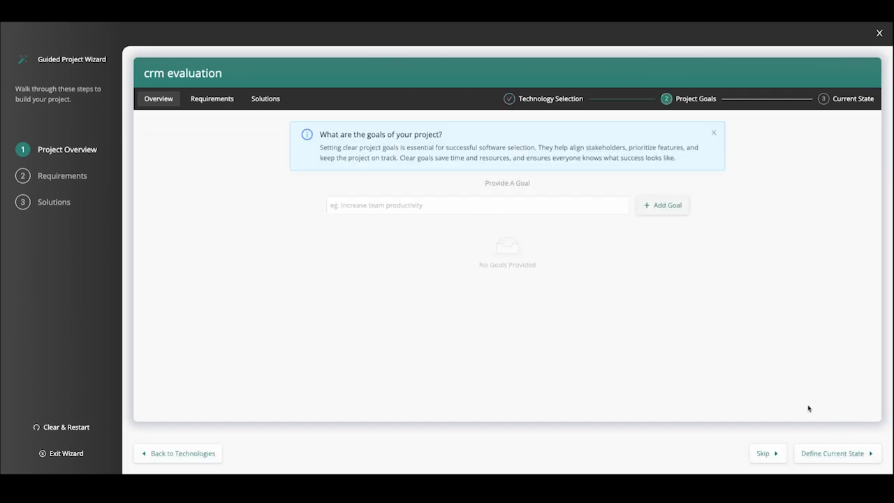
pyautogui.click(552, 207)
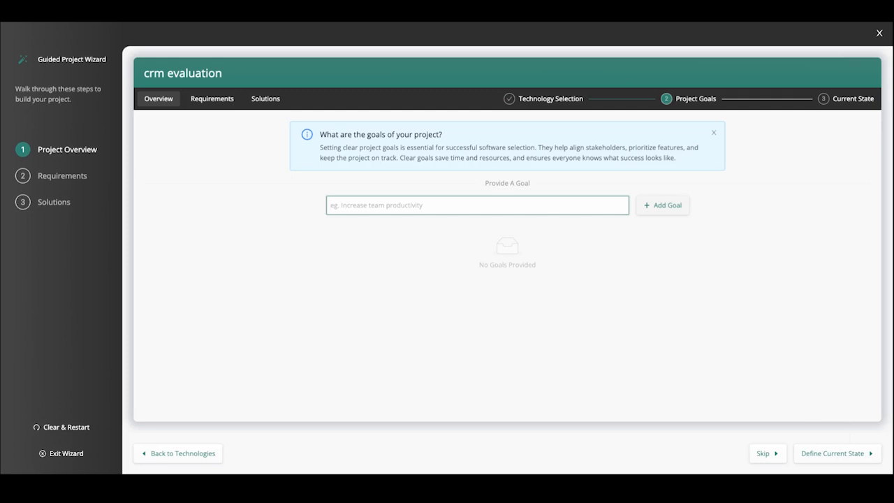
pyautogui.write('Better sales forecasting')
pyautogui.press('Return')
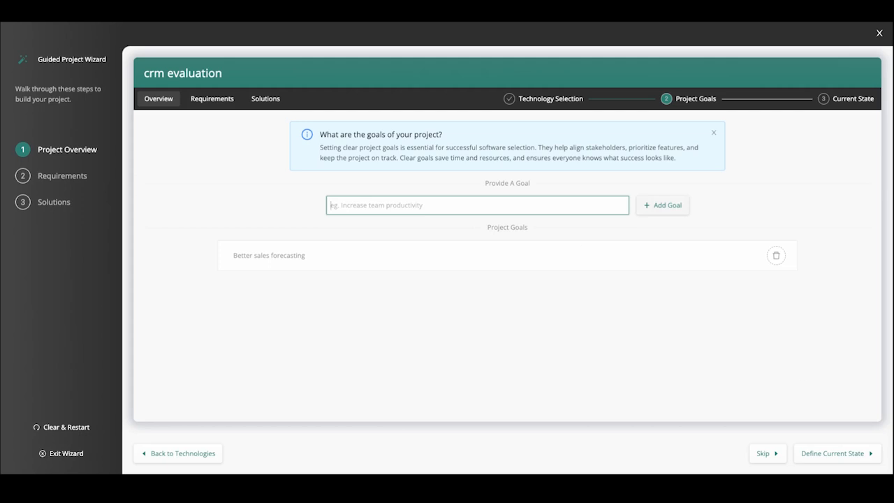
# Step: Define the current state with two entries, "Spreadsheets" and "On premise CRM"
pyautogui.click(842, 451)
pyautogui.write('Sprea')
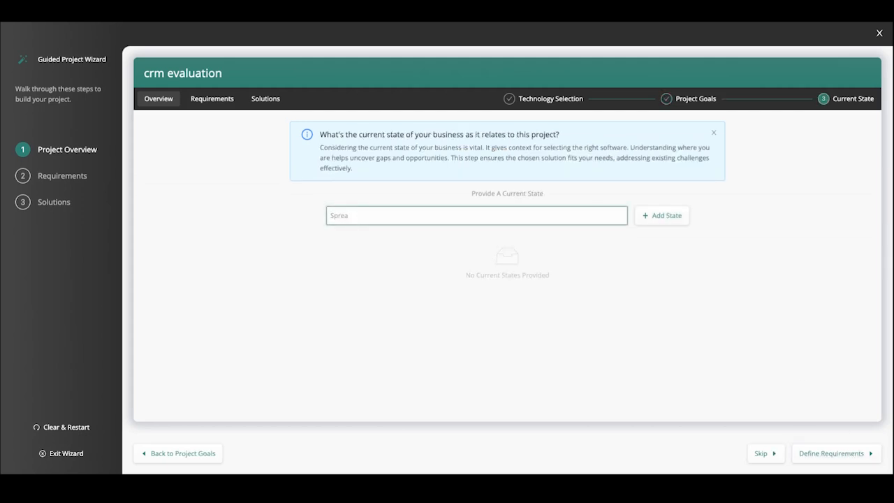
pyautogui.write('dsheets')
pyautogui.press('Return')
pyautogui.write('On premise CRM')
pyautogui.press('Return')
# Step: Select the use cases Enhance Customer Experience Delivery, Streamline Customer Data Management, Automate Sales Process Tracking and Improve Lead Generation Efforts
pyautogui.click(825, 453)
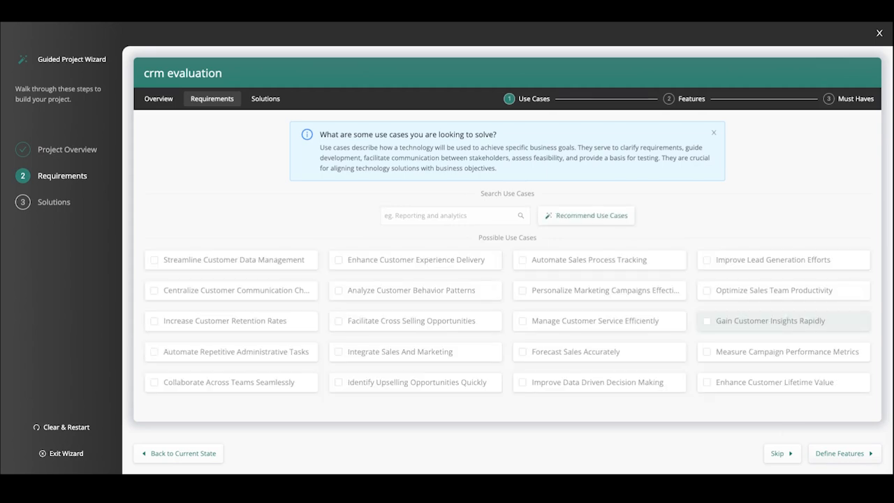
pyautogui.click(340, 266)
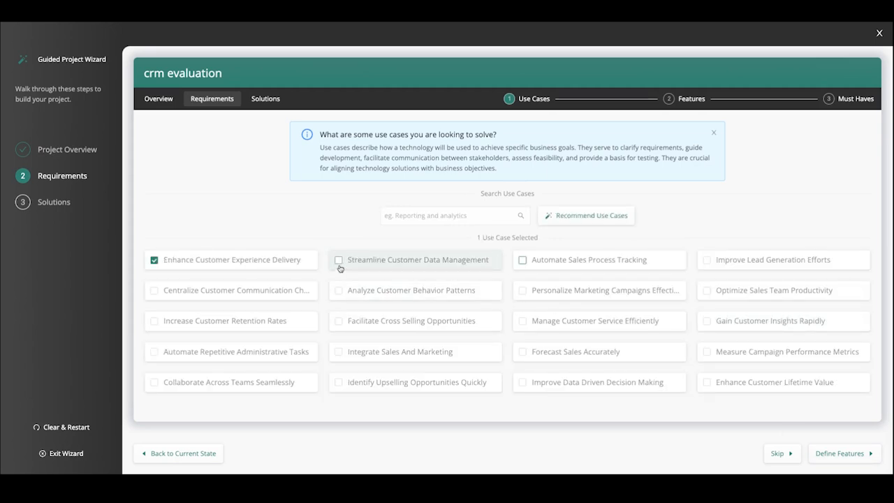
pyautogui.click(468, 263)
pyautogui.click(537, 265)
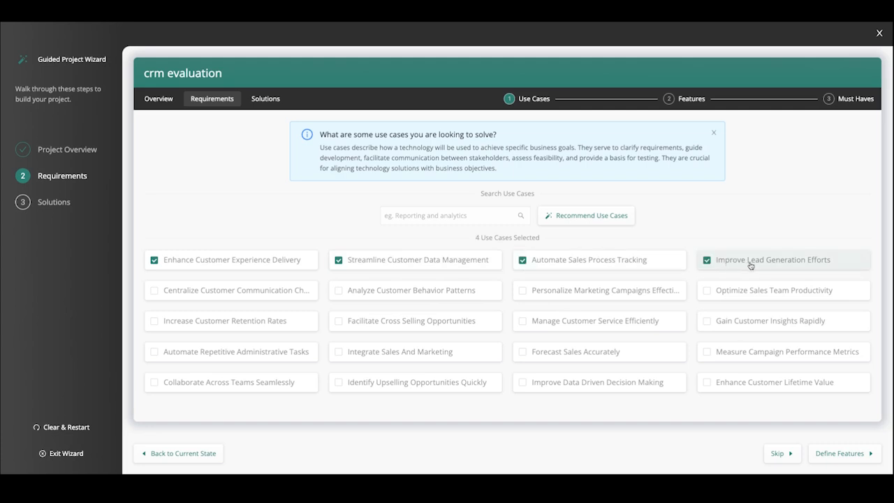
# Step: Select the features Lead Tracking And Scoring, Sales Pipeline Management, Contact Management System and Opportunity Forecasting And Reporting
pyautogui.click(842, 453)
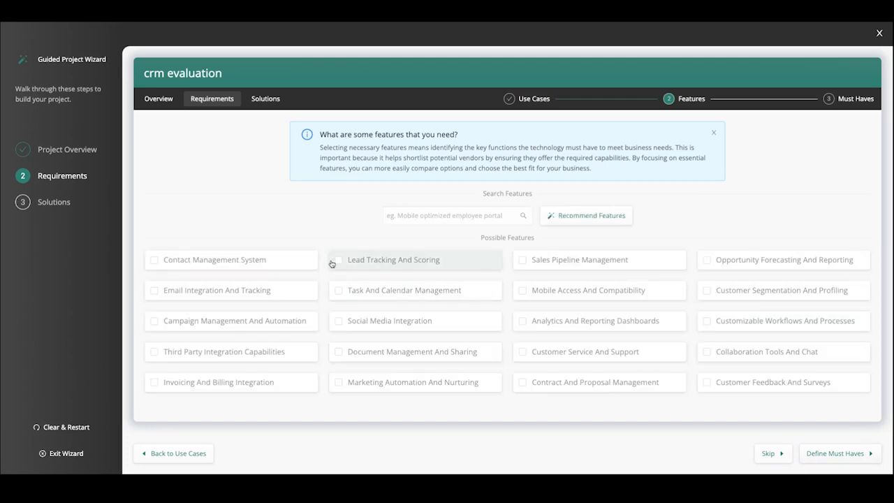
pyautogui.click(352, 261)
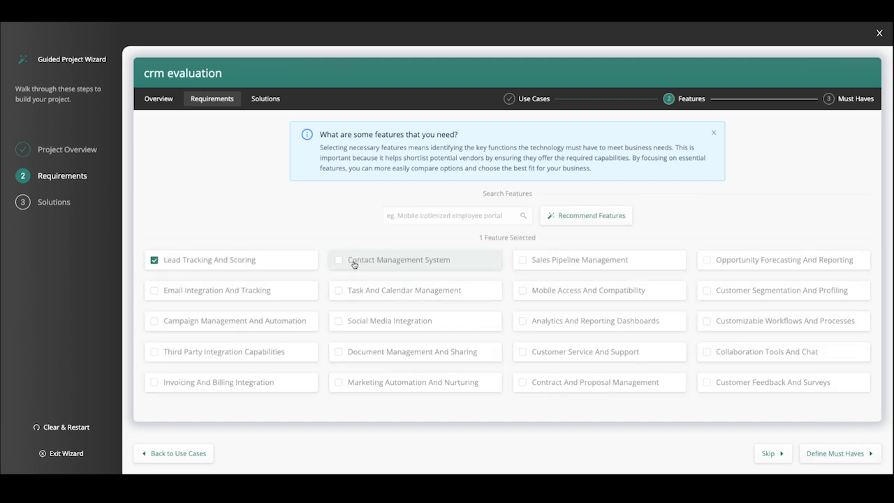
pyautogui.click(578, 261)
pyautogui.click(618, 261)
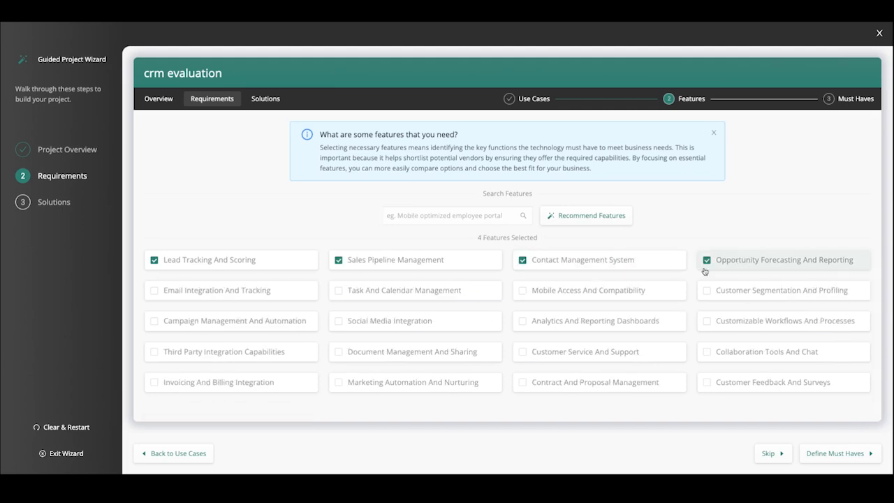
# Step: Also select the features Email Integration And Tracking, Task And Calendar Management, Mobile Access And Compatibility and Customer Segmentation And Profiling
pyautogui.click(216, 291)
pyautogui.click(351, 291)
pyautogui.click(564, 291)
pyautogui.click(798, 293)
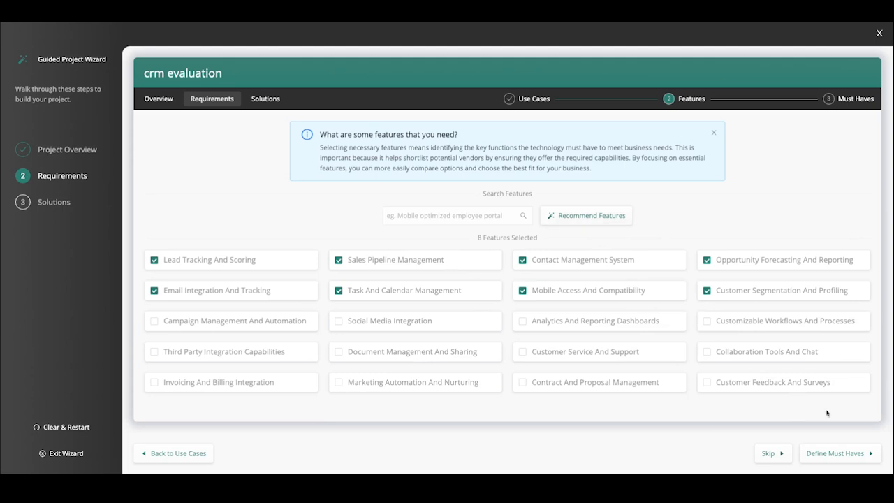
# Step: Add the must-have requirement "Must integrate with Microsoft 365"
pyautogui.click(835, 452)
pyautogui.click(548, 227)
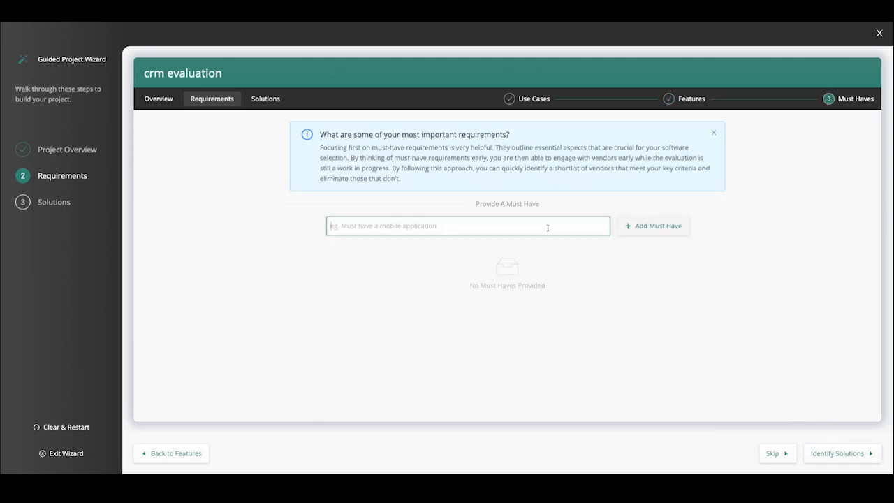
pyautogui.write('Must')
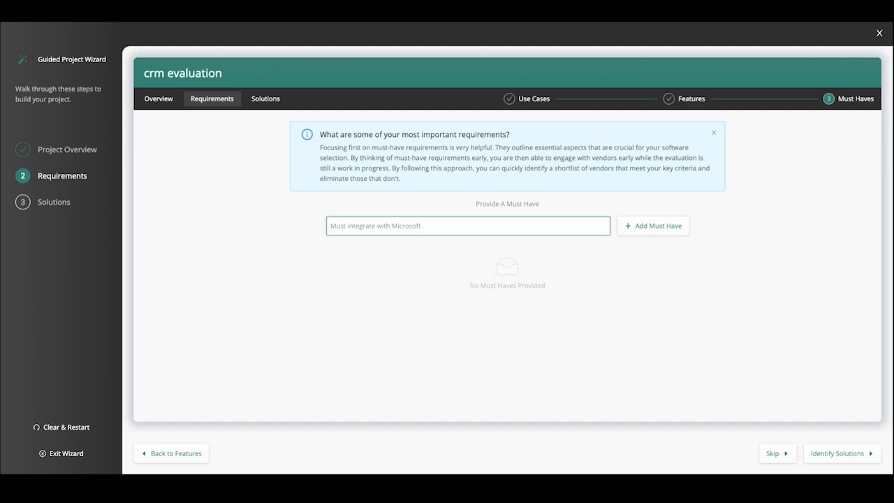
pyautogui.write('integrate with Microsoft 365')
pyautogui.press('Return')
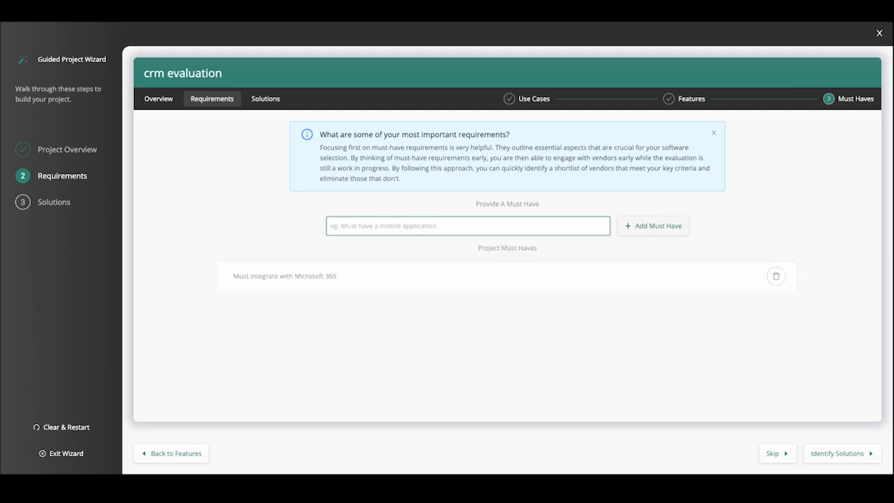
# Step: Choose Zoho CRM, Pipedrive, Freshsales and HubSpot CRM as the solutions, and create and launch the project
pyautogui.click(847, 454)
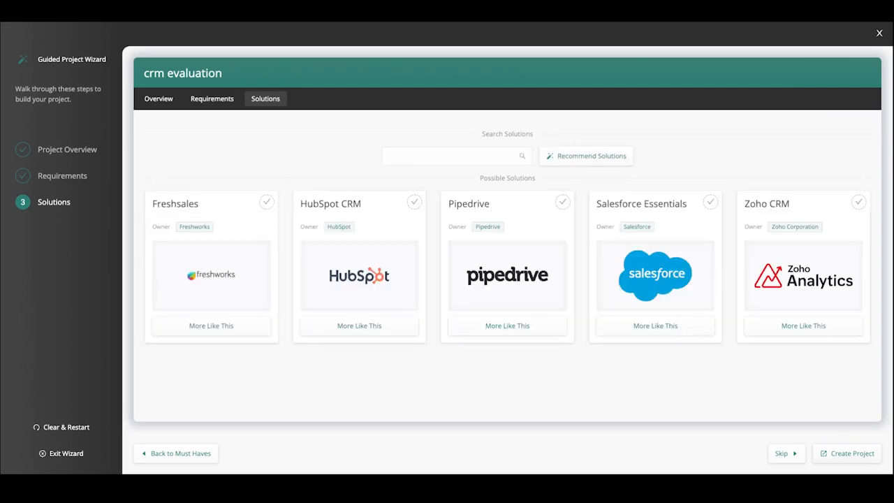
pyautogui.click(858, 201)
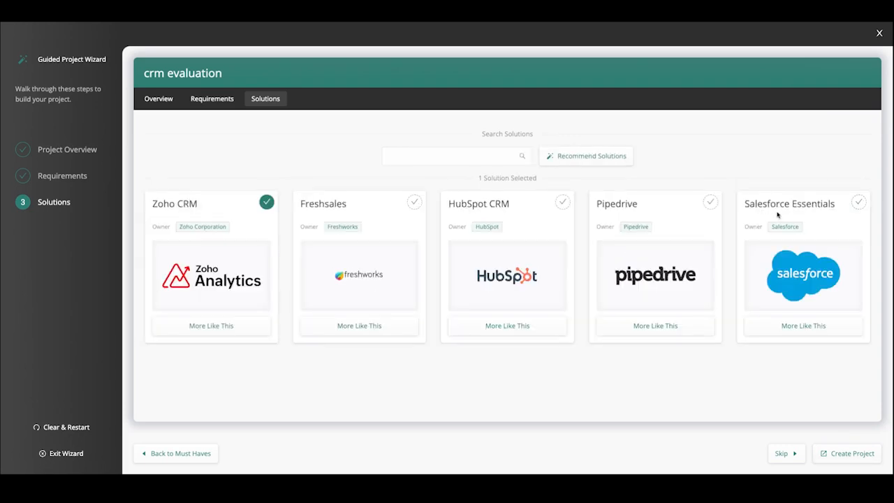
pyautogui.click(708, 201)
pyautogui.click(562, 202)
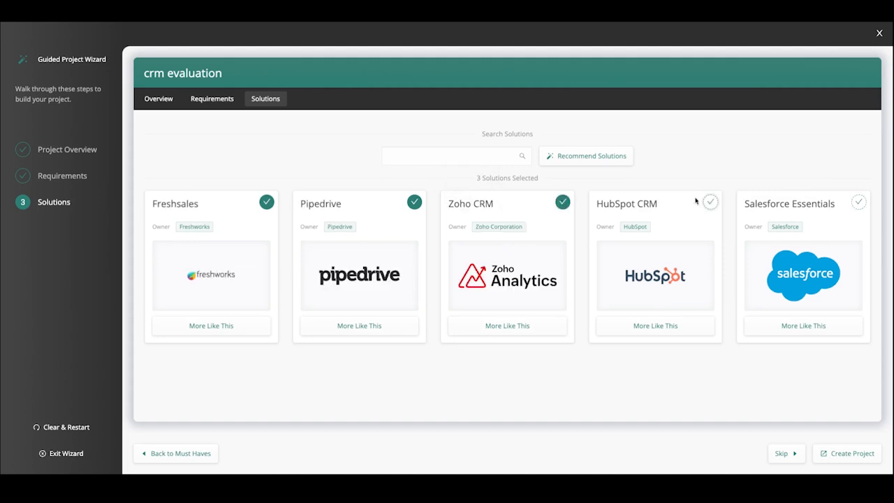
pyautogui.click(709, 201)
pyautogui.click(835, 457)
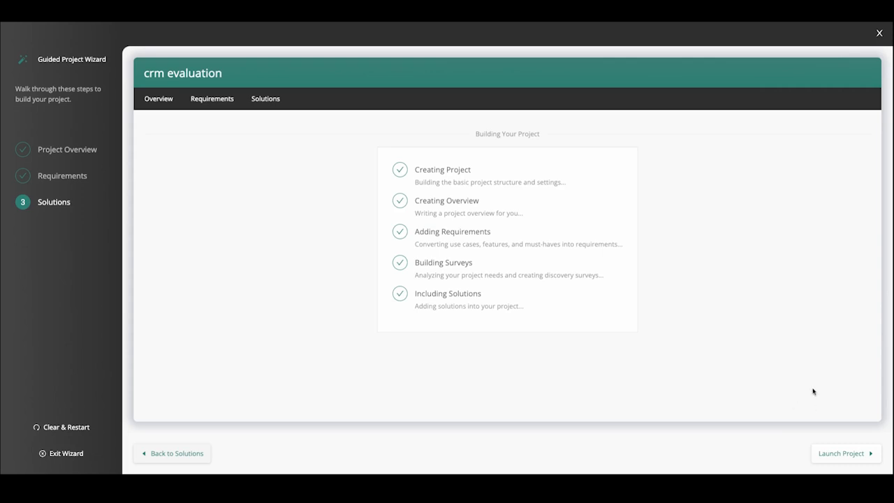
pyautogui.click(849, 453)
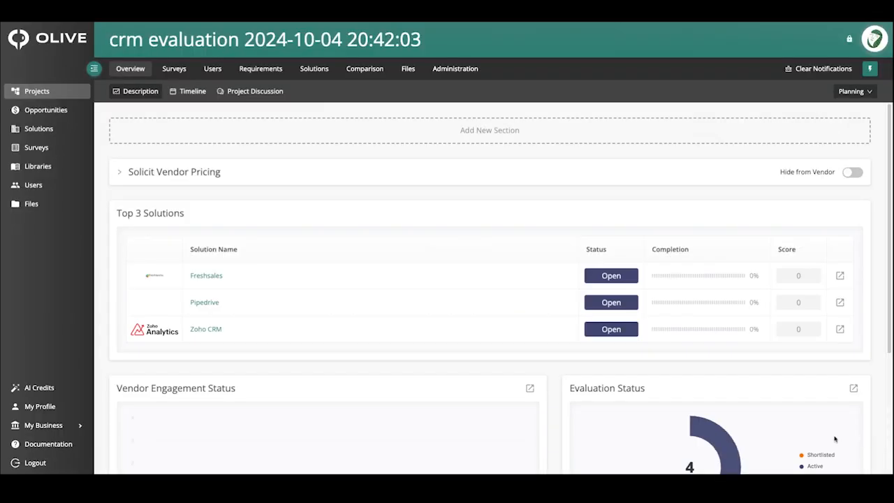
# Step: Review the project's solution dashboard and written Project Overview, along with its timeline and discussion pages
pyautogui.scroll(-3, 345, 349)
pyautogui.scroll(3, 322, 345)
pyautogui.scroll(-2, 405, 314)
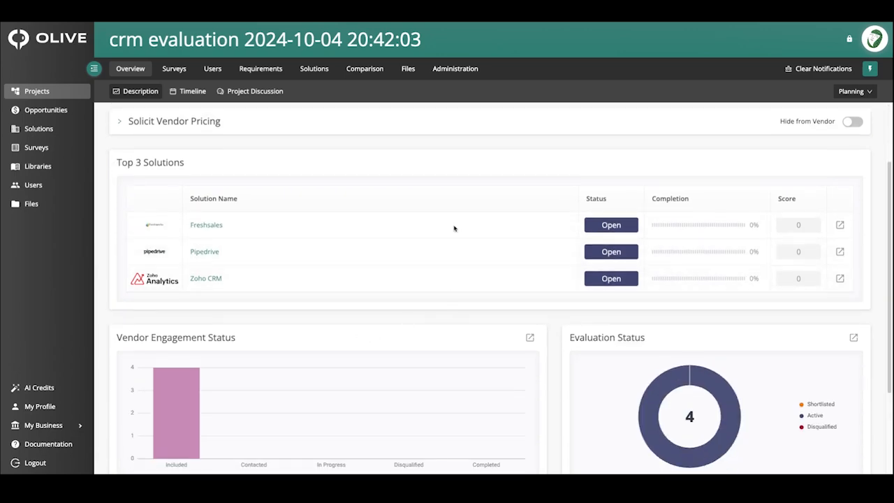
pyautogui.scroll(2, 414, 297)
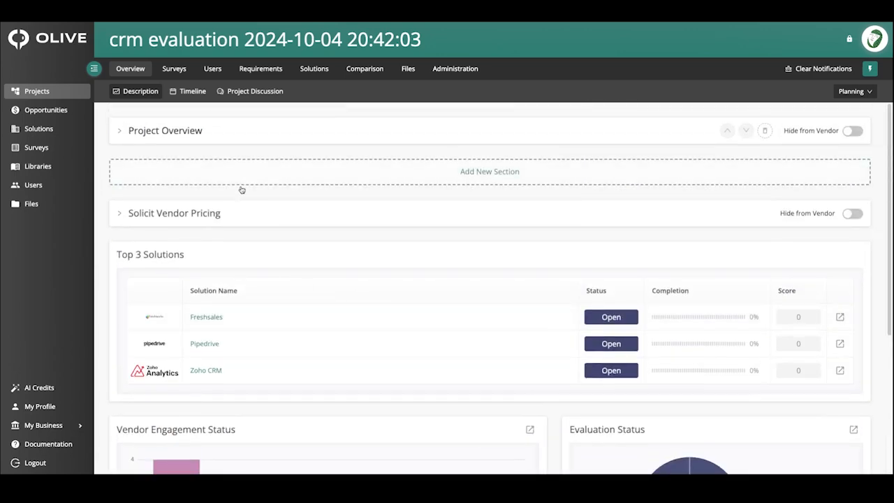
pyautogui.click(118, 131)
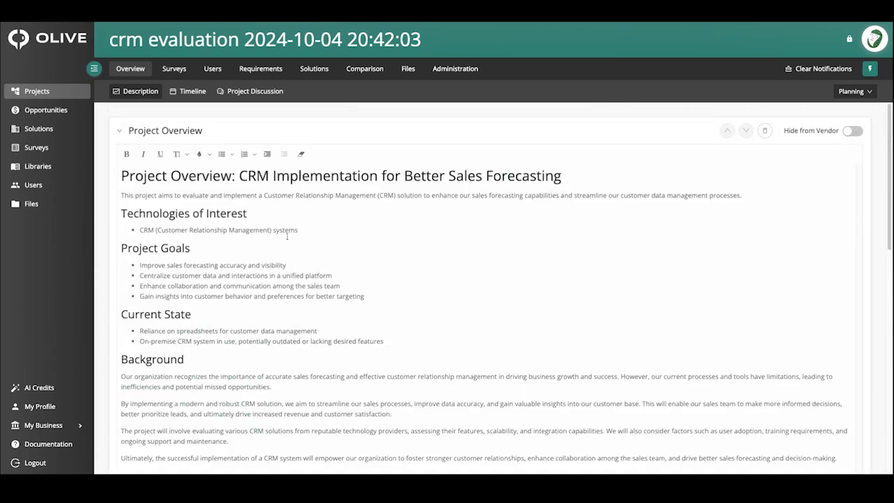
pyautogui.scroll(-3, 289, 259)
pyautogui.scroll(3, 315, 221)
pyautogui.click(184, 95)
pyautogui.click(250, 91)
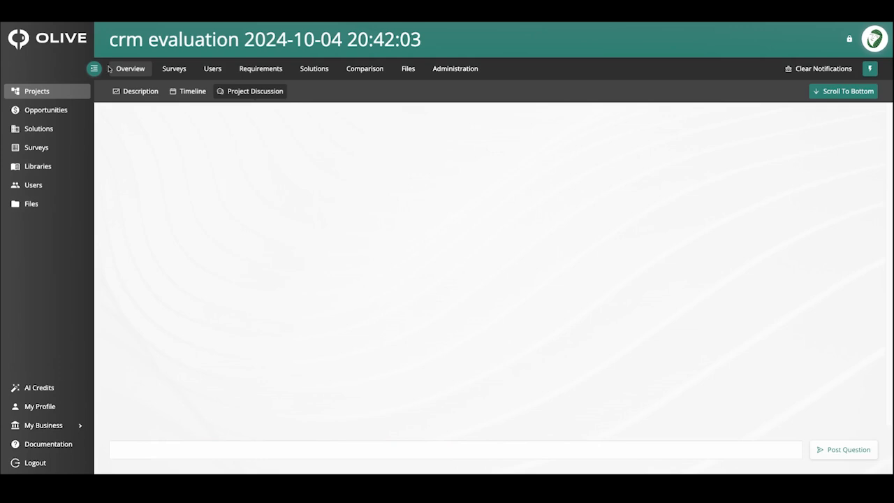
pyautogui.click(111, 69)
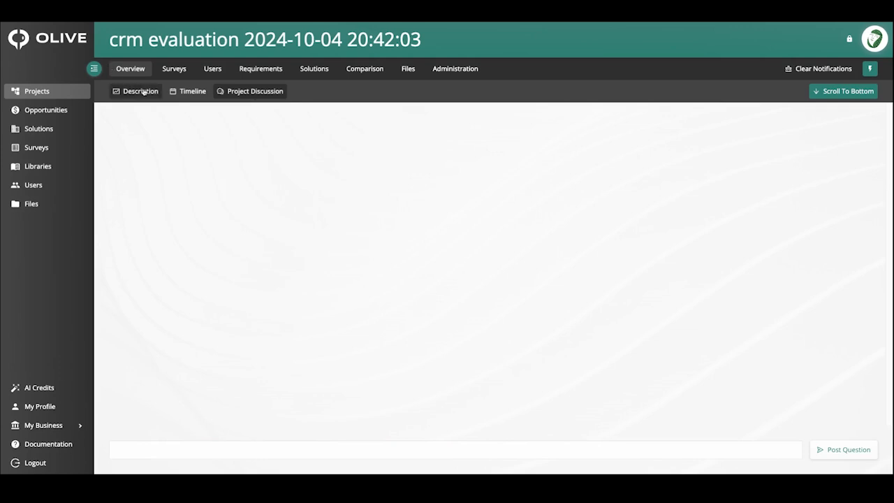
# Step: Preview the project's Rating Survey and Alignment Survey, and return to the list of surveys
pyautogui.click(175, 70)
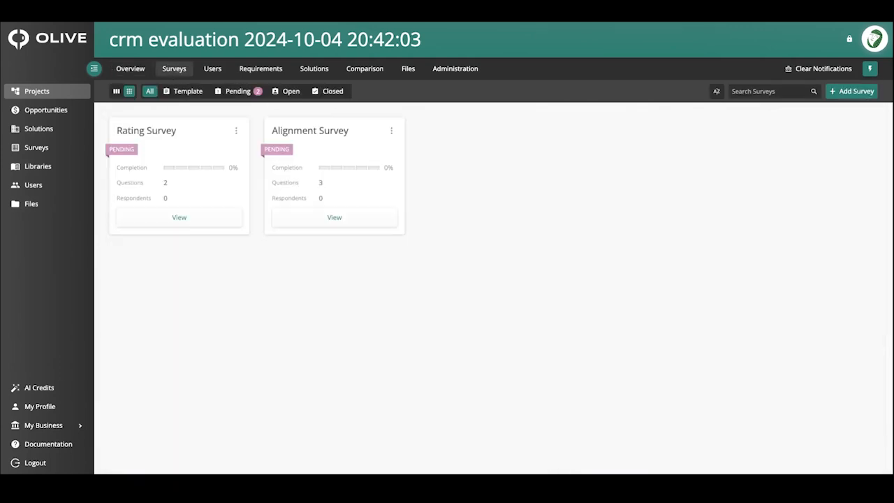
pyautogui.click(195, 218)
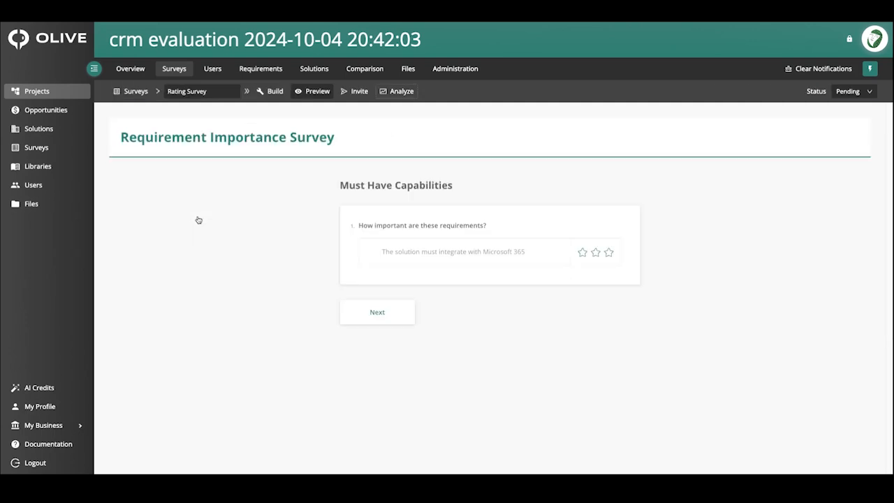
pyautogui.click(179, 74)
pyautogui.click(334, 219)
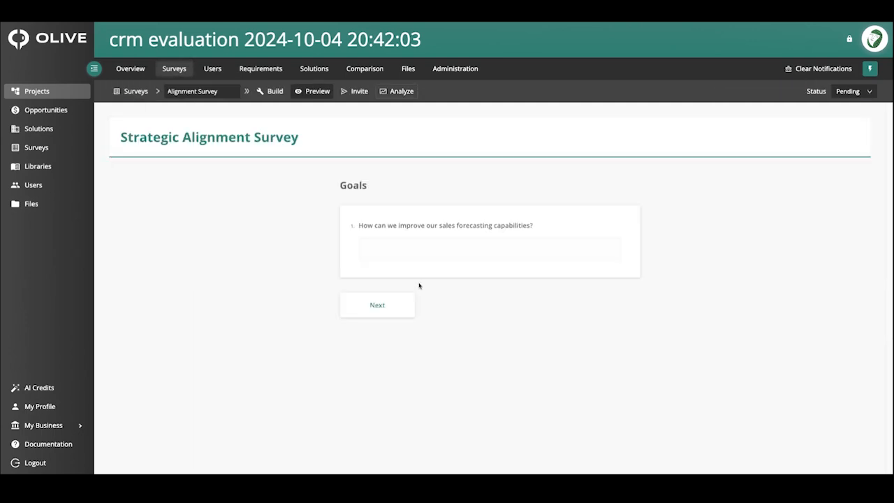
pyautogui.click(172, 74)
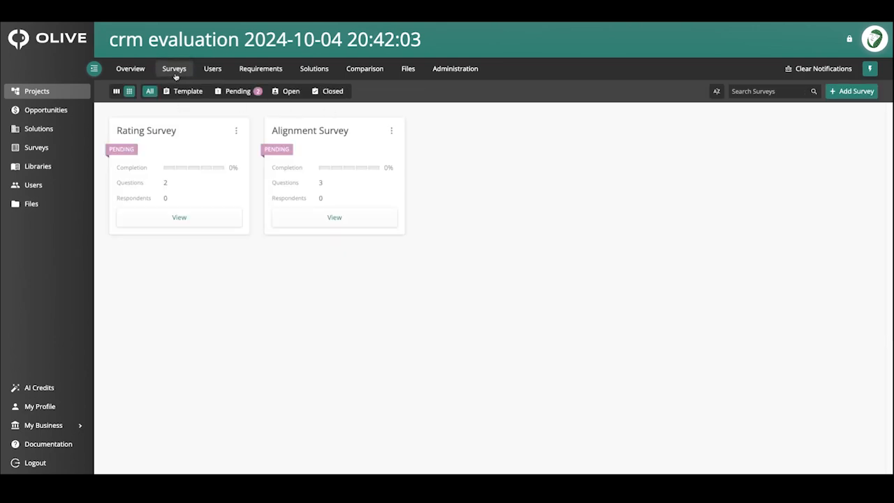
# Step: Examine the User Stories and General Features requirements, and view the project's solutions
pyautogui.click(260, 70)
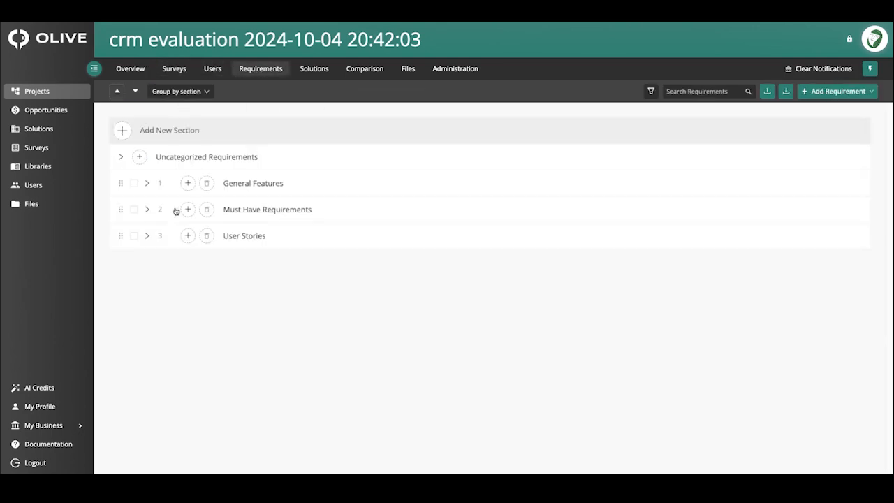
pyautogui.click(152, 235)
pyautogui.click(159, 188)
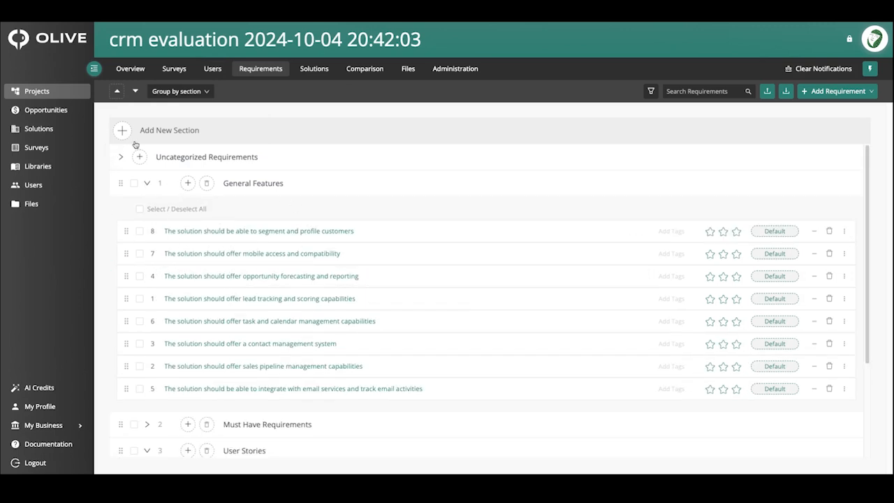
pyautogui.click(317, 70)
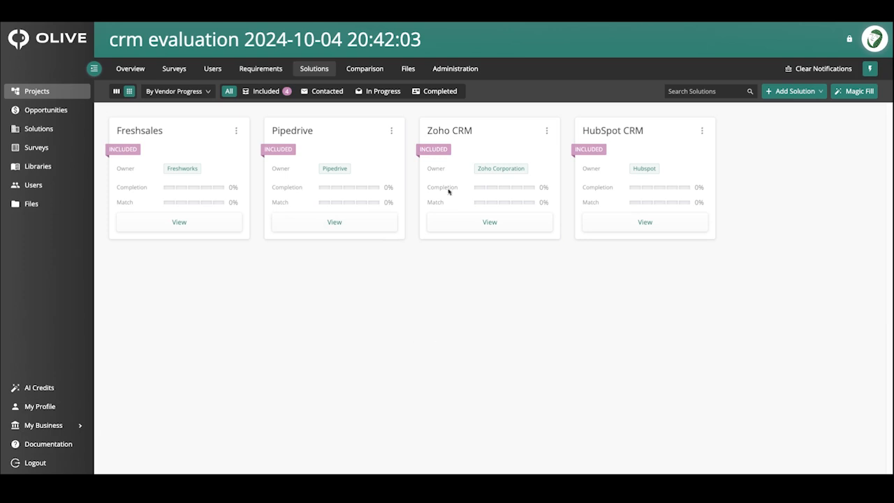
# Step: Generate AI responses to all requirements for the four solutions in the comparison with Magic Fill
pyautogui.click(365, 70)
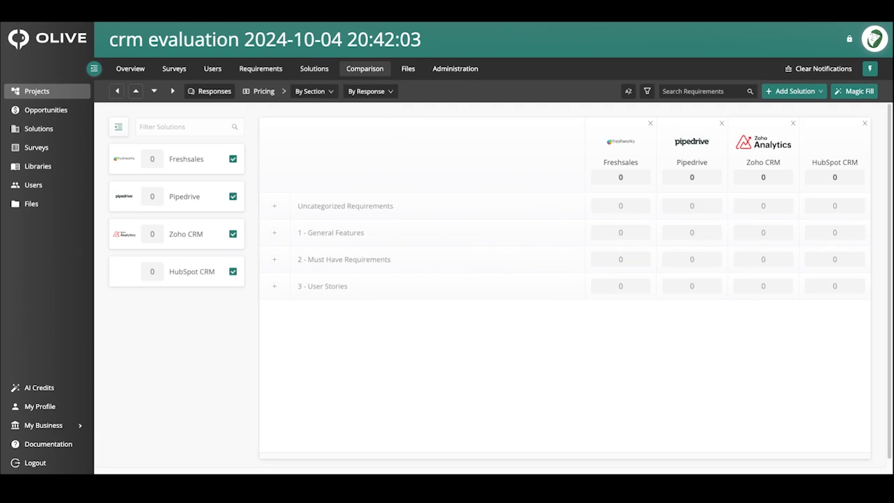
pyautogui.click(844, 92)
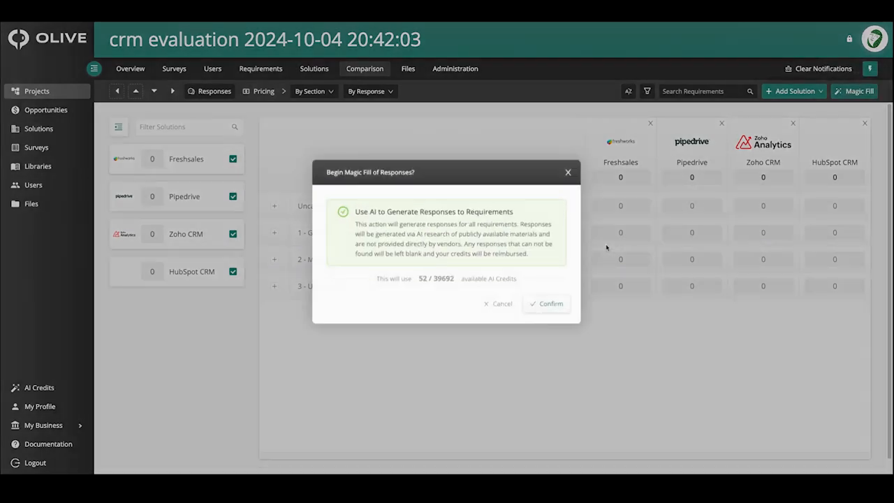
pyautogui.click(548, 307)
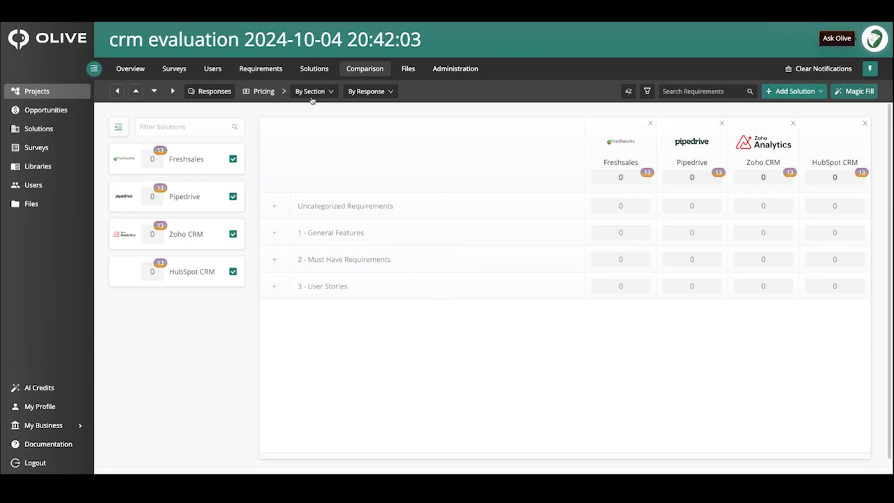
# Step: Add a requirements section named Security containing the requirement "Must be GDPR Compliant"
pyautogui.click(261, 69)
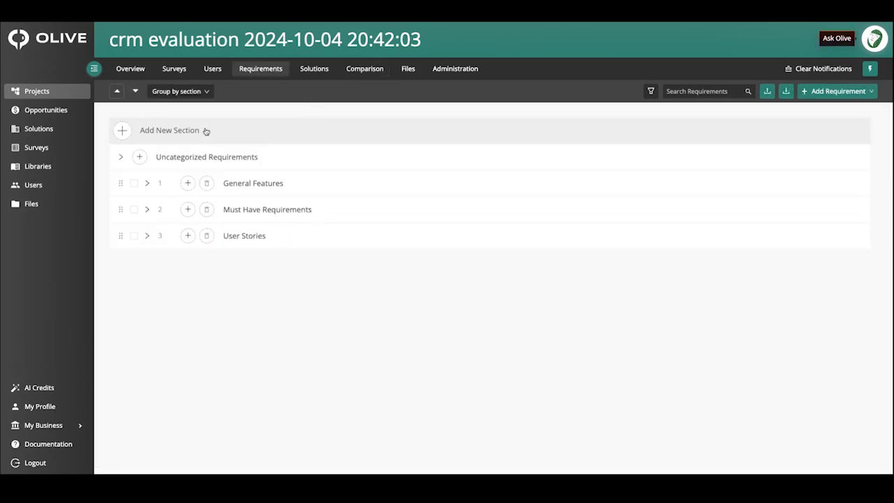
pyautogui.click(125, 136)
pyautogui.write('Security')
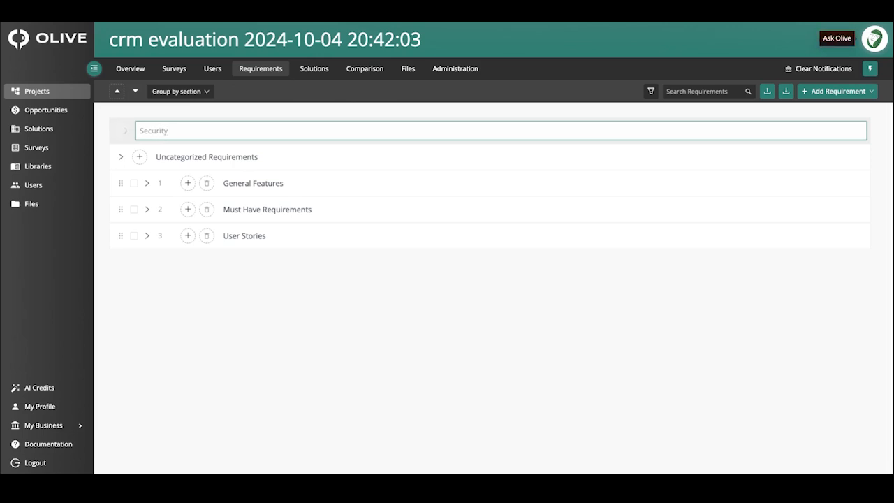
pyautogui.press('Return')
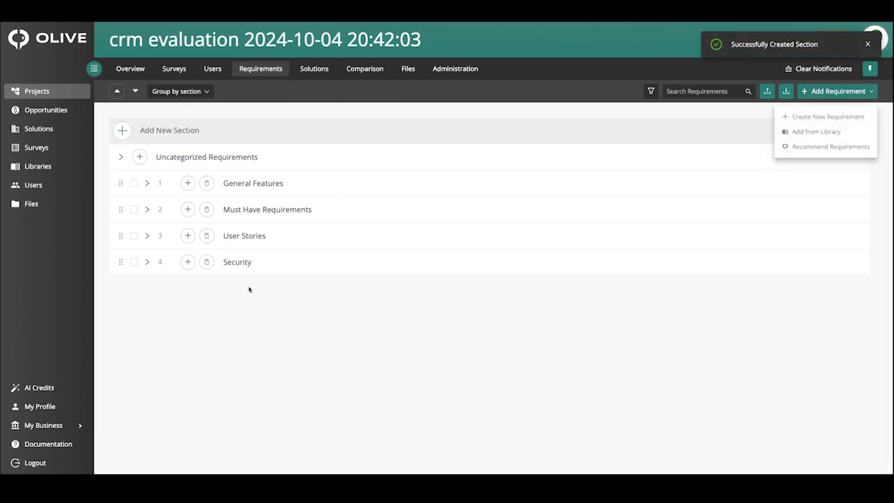
pyautogui.click(183, 263)
pyautogui.write('Must be GDPR Compl')
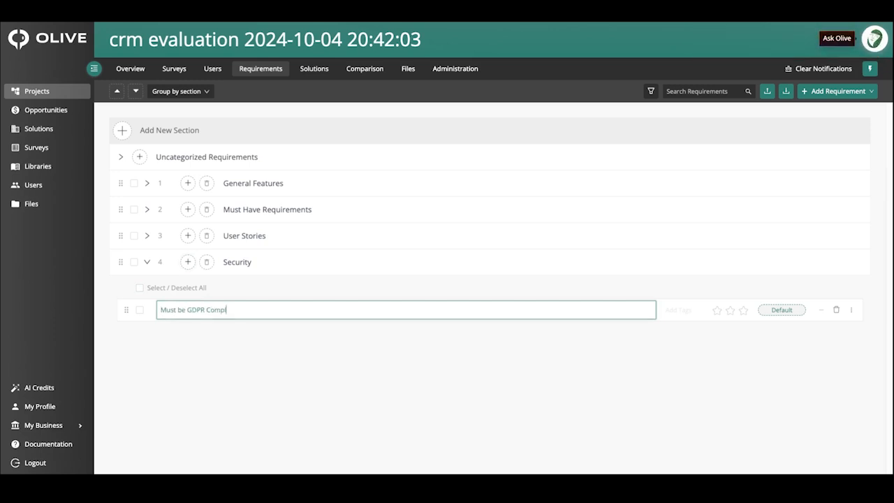
pyautogui.write('iant')
pyautogui.press('Return')
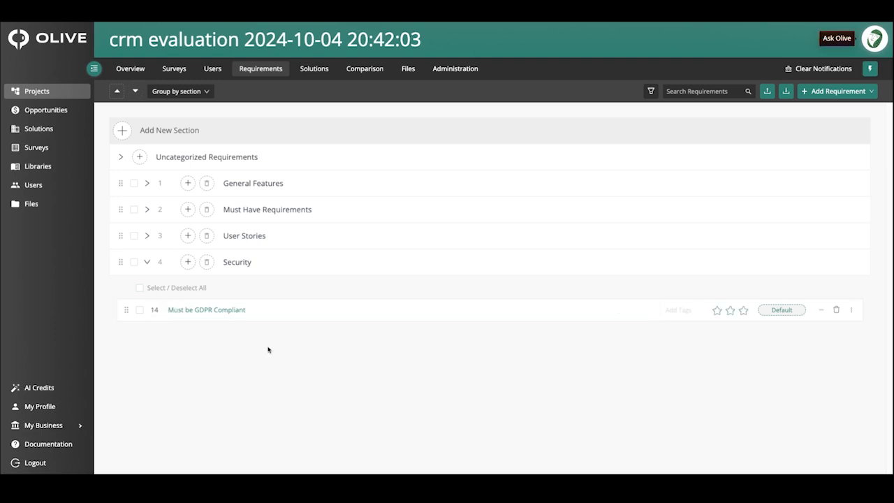
# Step: Add "The solution shall be able to create customer database" from the library's Data category to the Security section
pyautogui.click(833, 91)
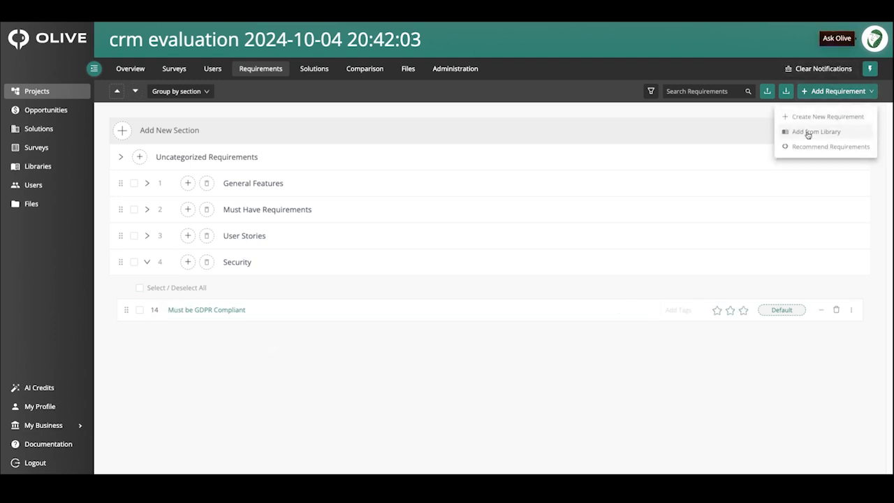
pyautogui.click(807, 131)
pyautogui.click(718, 189)
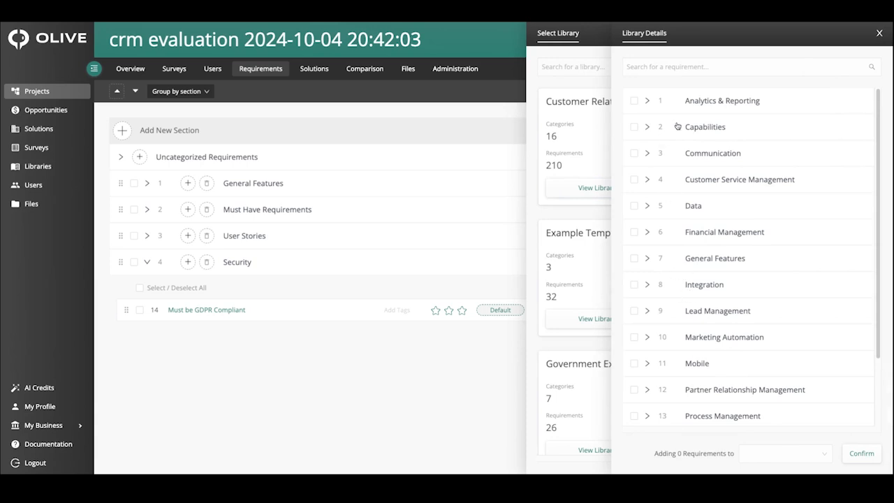
pyautogui.click(654, 206)
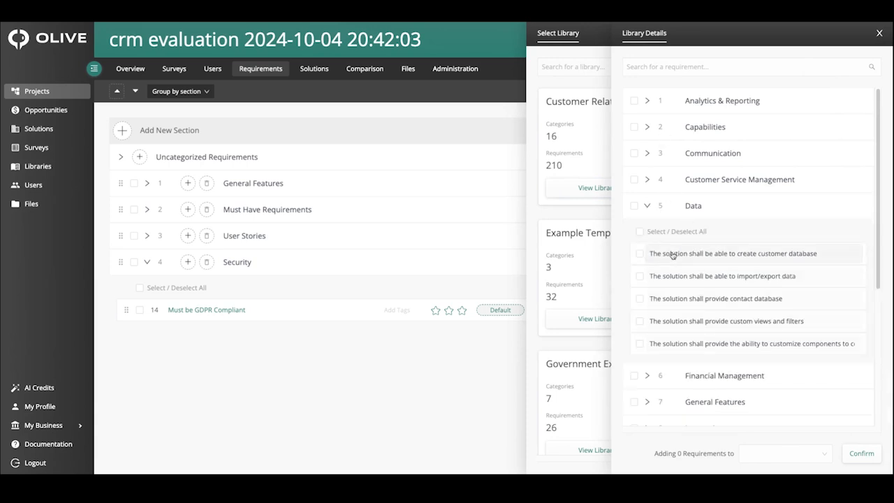
pyautogui.click(640, 253)
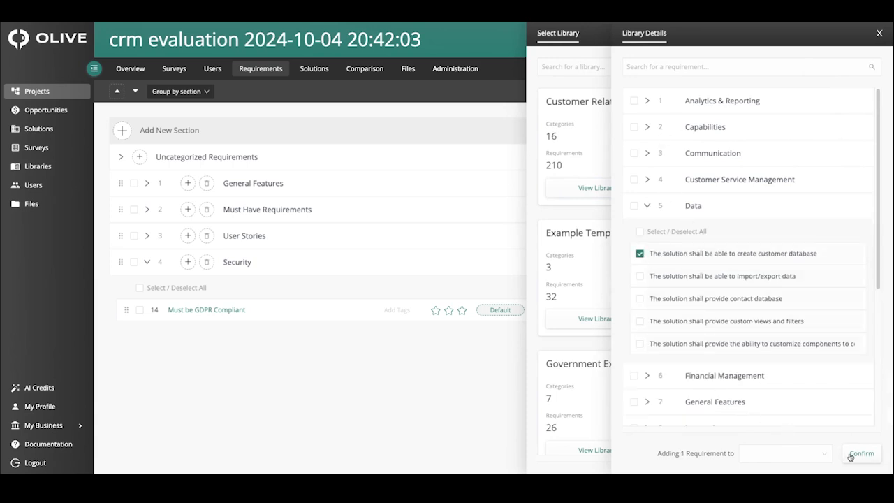
pyautogui.click(790, 453)
pyautogui.click(788, 430)
pyautogui.click(861, 453)
pyautogui.click(867, 45)
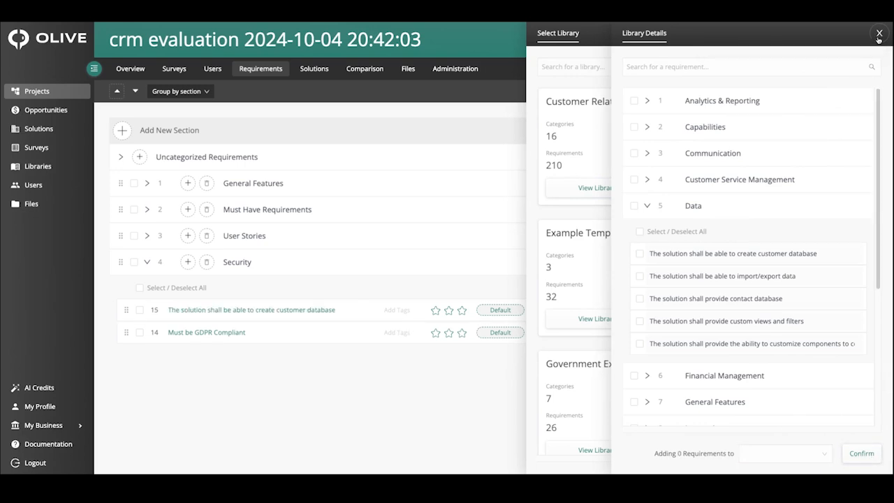
pyautogui.click(878, 34)
pyautogui.click(878, 34)
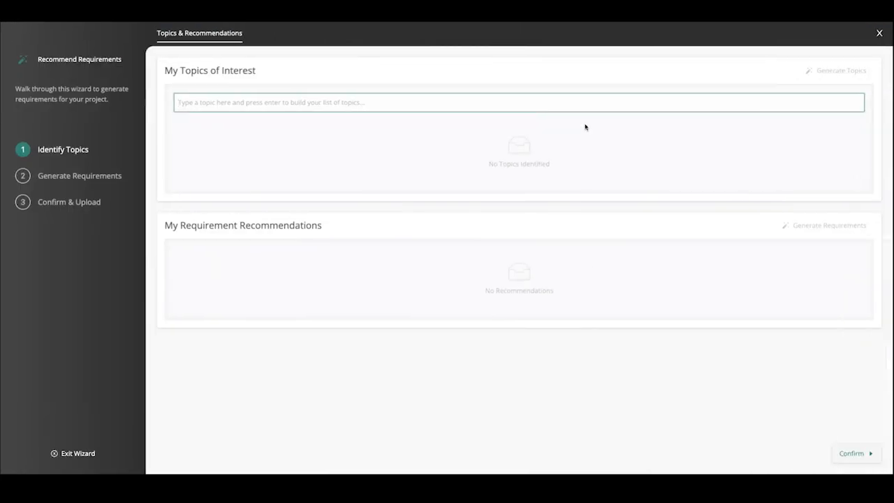
# Step: Enter Crm and Sales Process as topics of interest for recommended requirements, and generate further related topics
pyautogui.write('c')
pyautogui.press('Return')
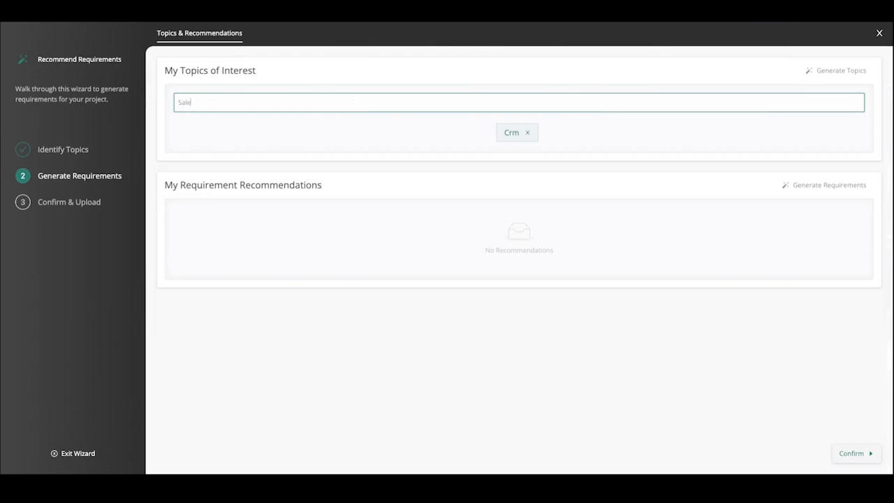
pyautogui.write('ss')
pyautogui.press('Return')
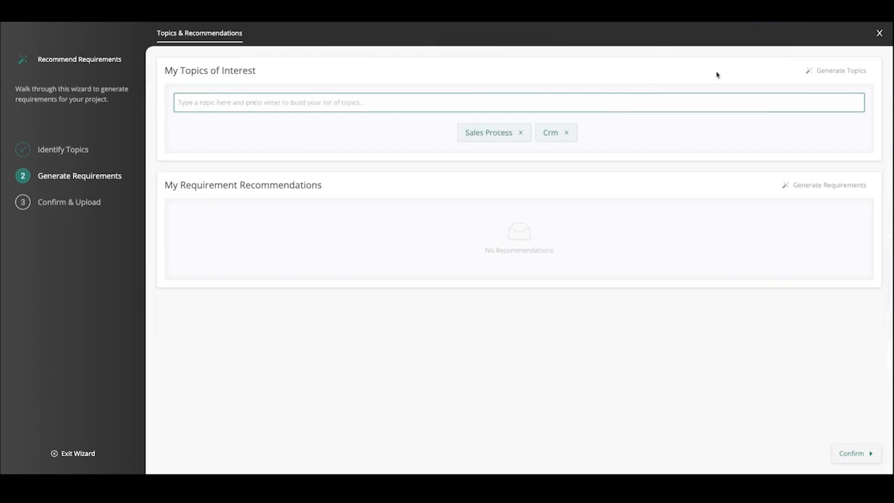
pyautogui.click(814, 72)
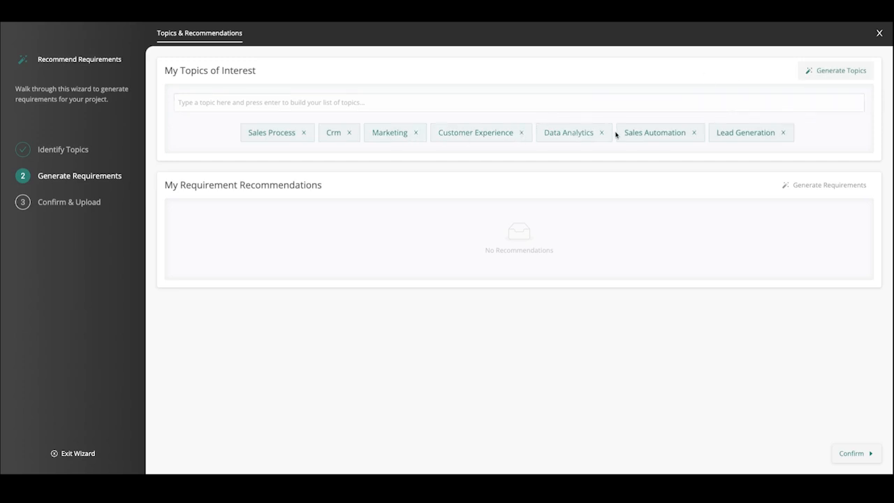
# Step: Generate requirement recommendations from the topics and select the scalability, mobile accessibility and sales automation requirements
pyautogui.click(810, 190)
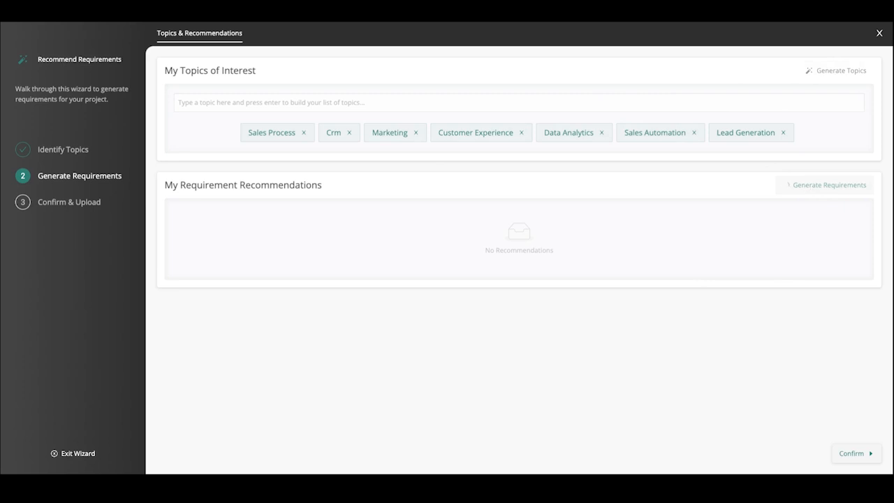
pyautogui.click(778, 247)
pyautogui.click(787, 300)
pyautogui.scroll(-2, 788, 300)
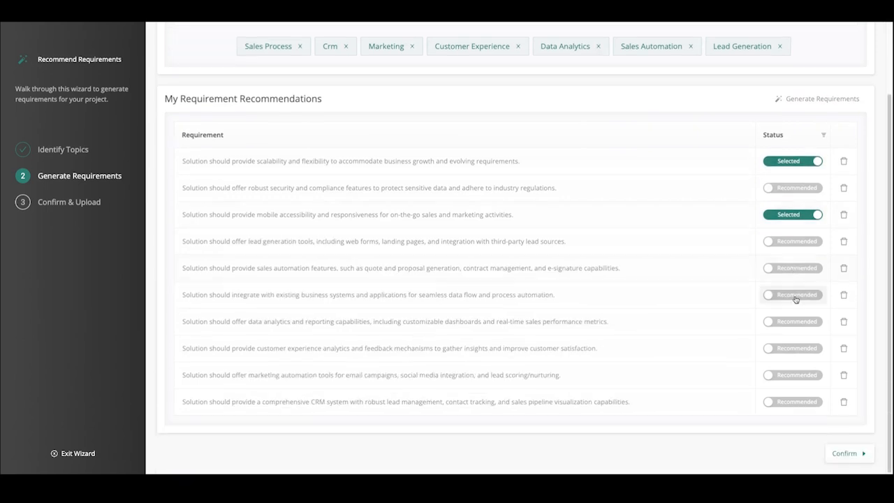
pyautogui.click(771, 268)
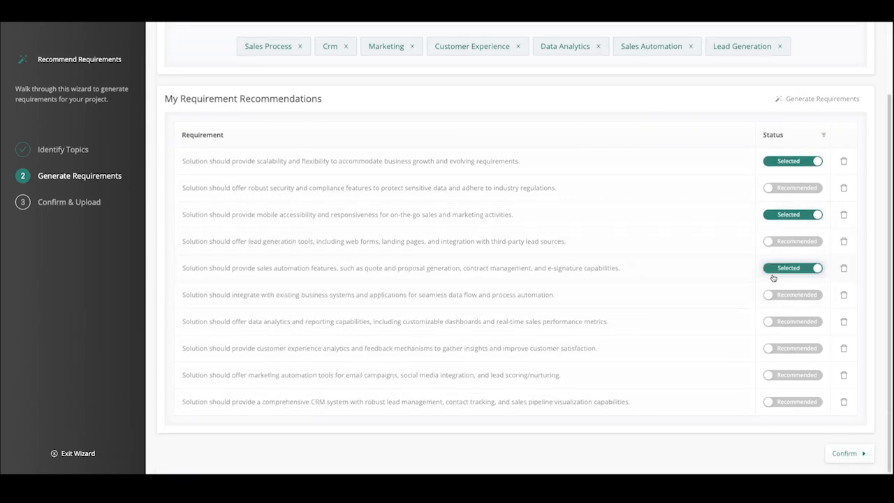
pyautogui.click(859, 455)
# Step: Place the three recommended requirements in the General Features section, upload them, and collapse the Security section
pyautogui.click(792, 132)
pyautogui.click(793, 155)
pyautogui.click(817, 159)
pyautogui.click(773, 183)
pyautogui.click(800, 186)
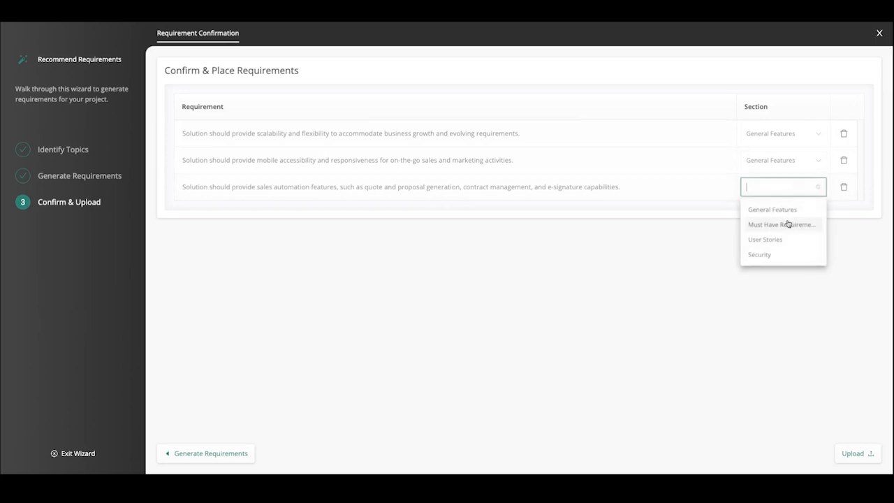
pyautogui.click(787, 211)
pyautogui.click(853, 454)
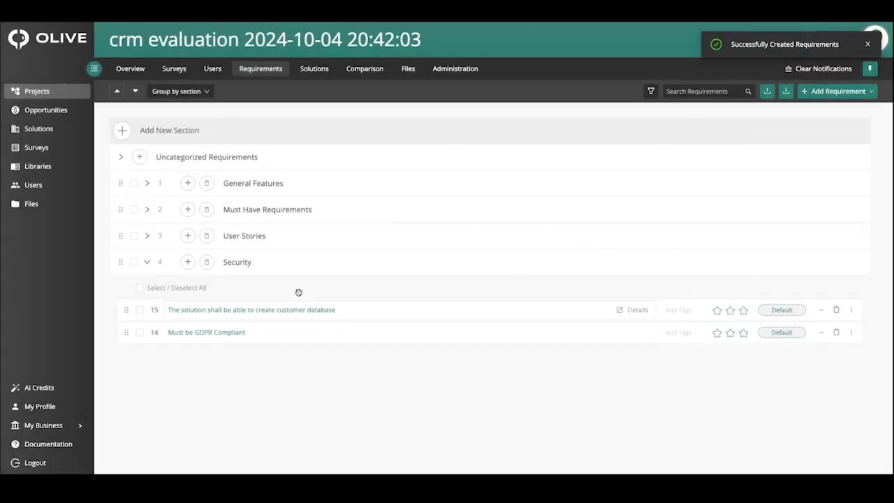
pyautogui.click(163, 261)
# Step: Review the project's users, the form for adding users and the departments, and return to the requirements
pyautogui.click(209, 74)
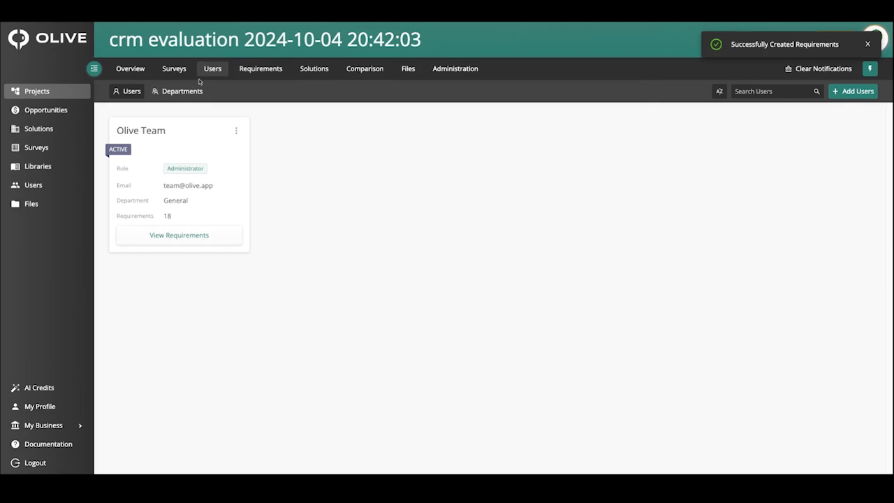
pyautogui.click(838, 92)
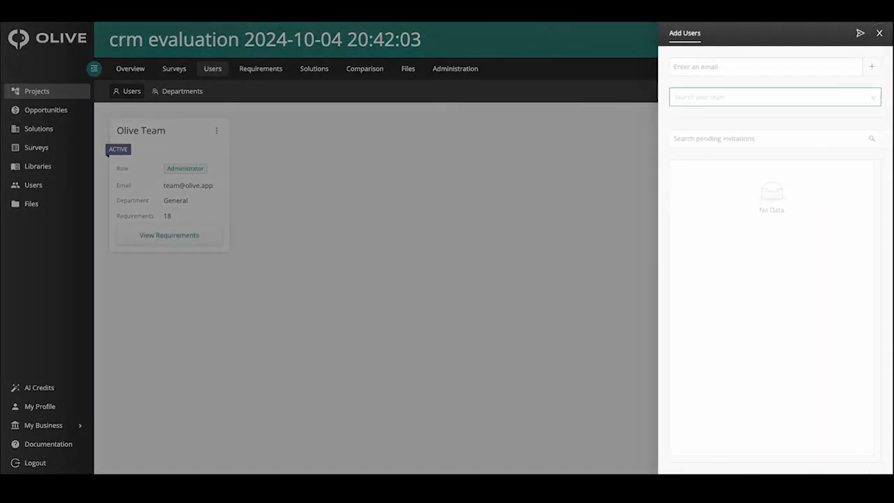
pyautogui.click(879, 32)
pyautogui.click(178, 91)
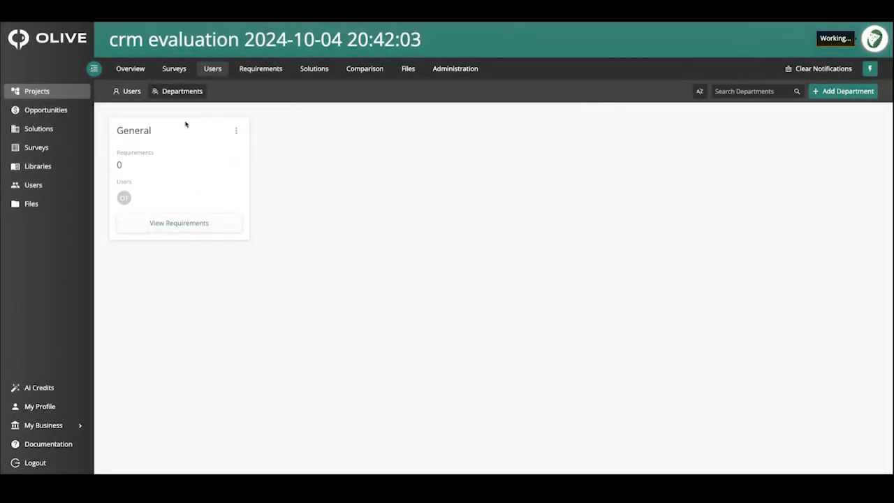
pyautogui.click(133, 92)
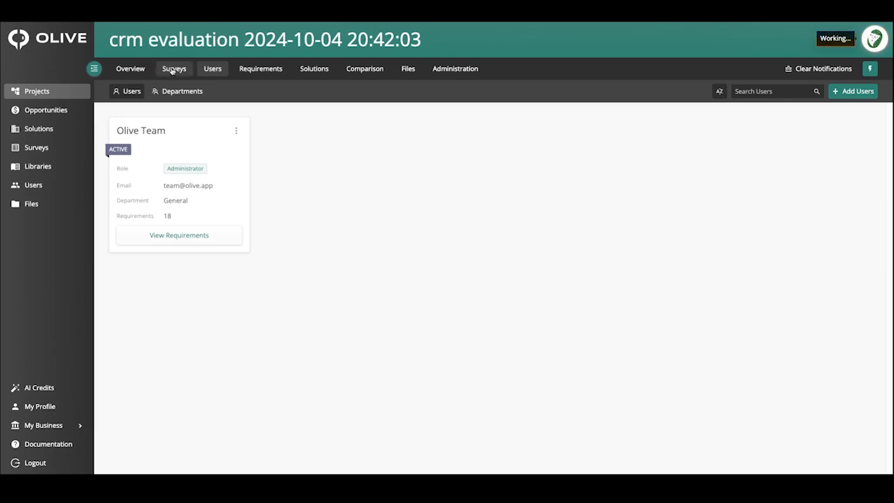
pyautogui.click(257, 69)
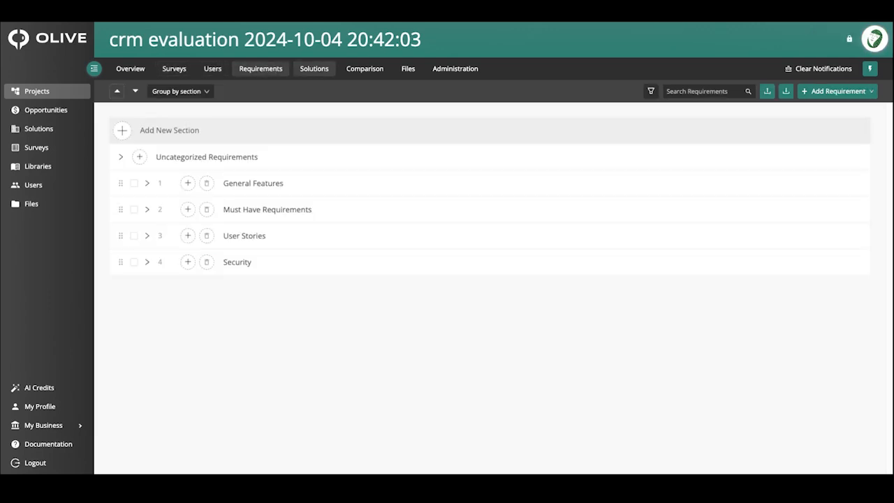
# Step: Start generating recommended solutions for the topic Crm, and exit the wizard without adding any
pyautogui.click(313, 68)
pyautogui.click(818, 92)
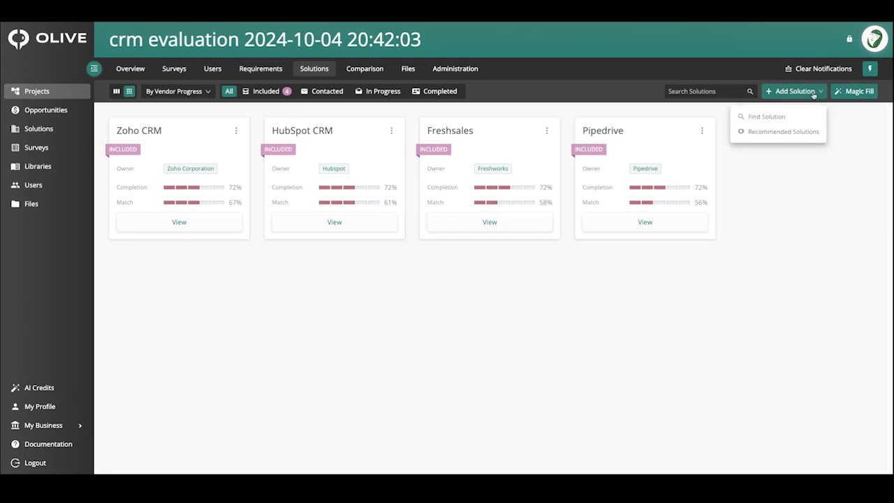
pyautogui.click(789, 132)
pyautogui.click(529, 101)
pyautogui.write('Crm')
pyautogui.press('Return')
pyautogui.click(853, 81)
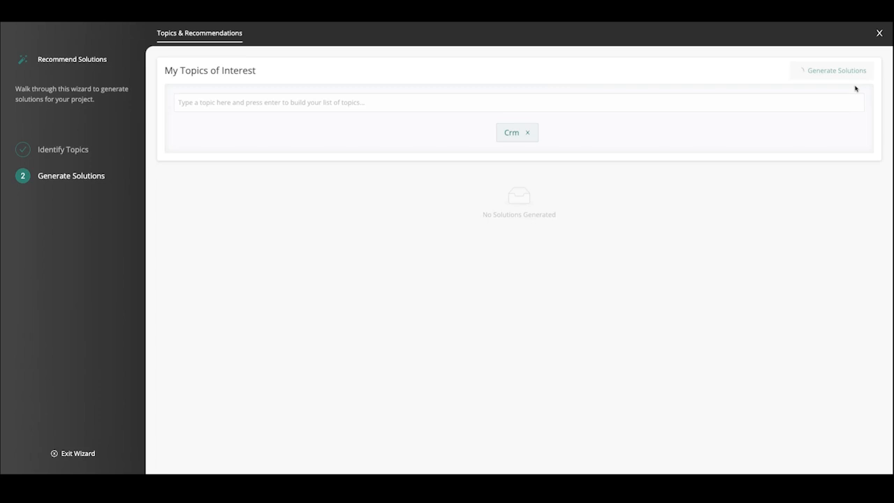
pyautogui.click(876, 36)
# Step: Search the solutions for CRM and CRM BObs, open the creation form for CRM BObs, and close it without adding the solution
pyautogui.click(818, 93)
pyautogui.click(788, 117)
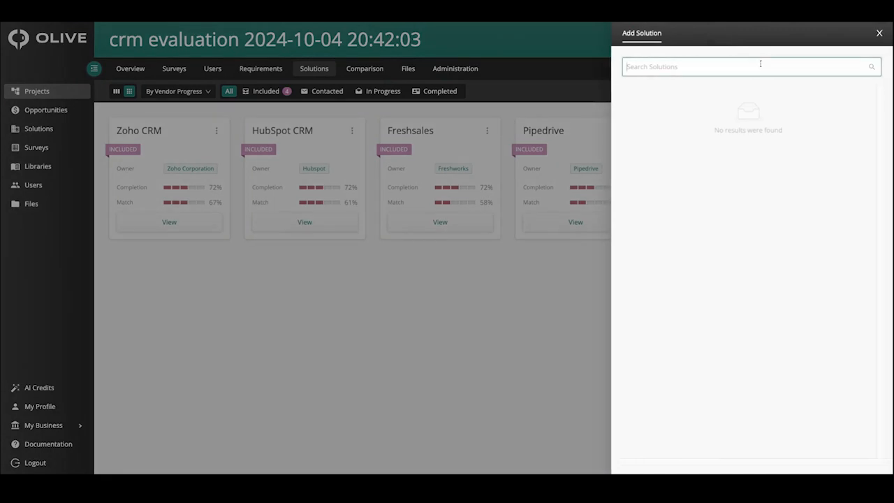
pyautogui.write('CRM')
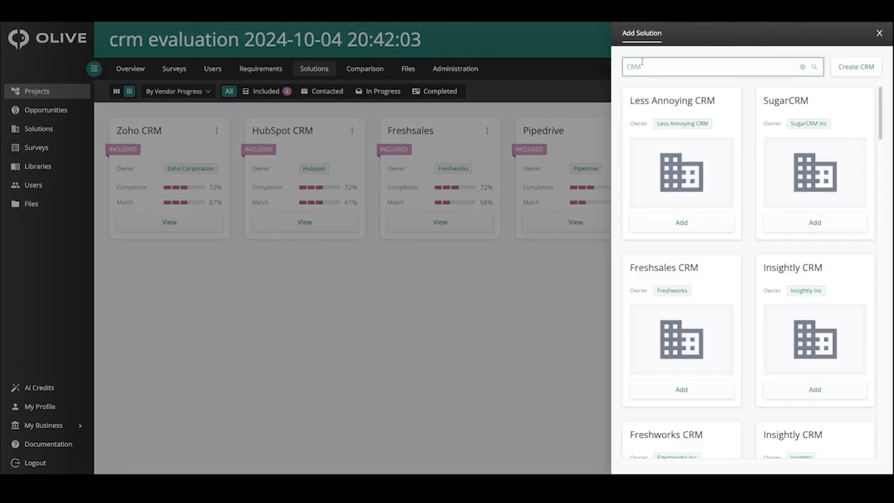
pyautogui.write(' BObs')
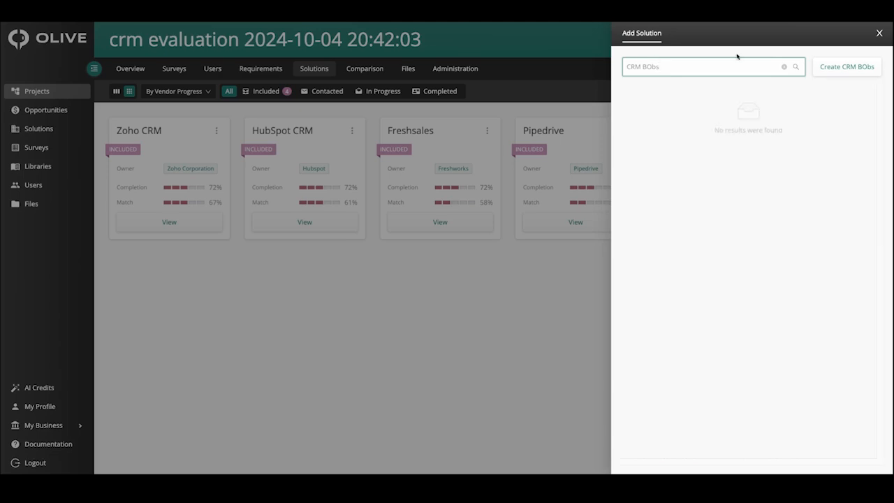
pyautogui.click(847, 66)
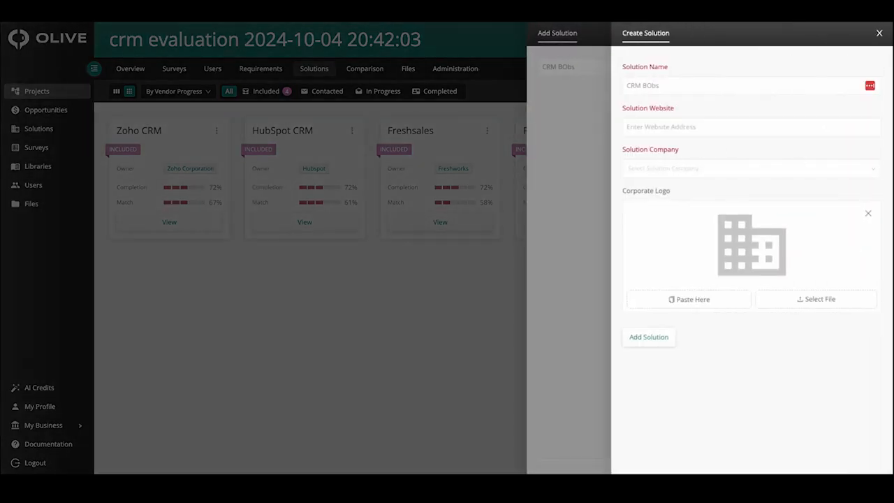
pyautogui.click(879, 34)
pyautogui.click(879, 34)
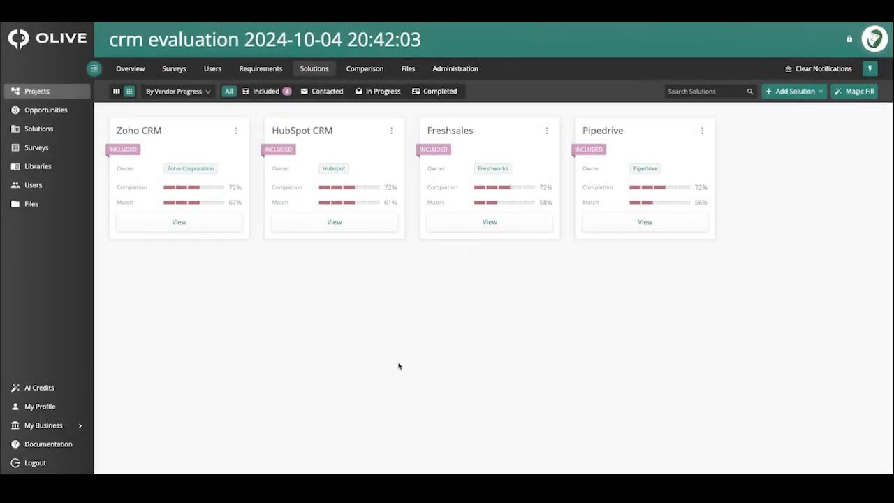
# Step: Compare the solutions' scores and examine their responses under General Features and Must Have Requirements
pyautogui.click(370, 68)
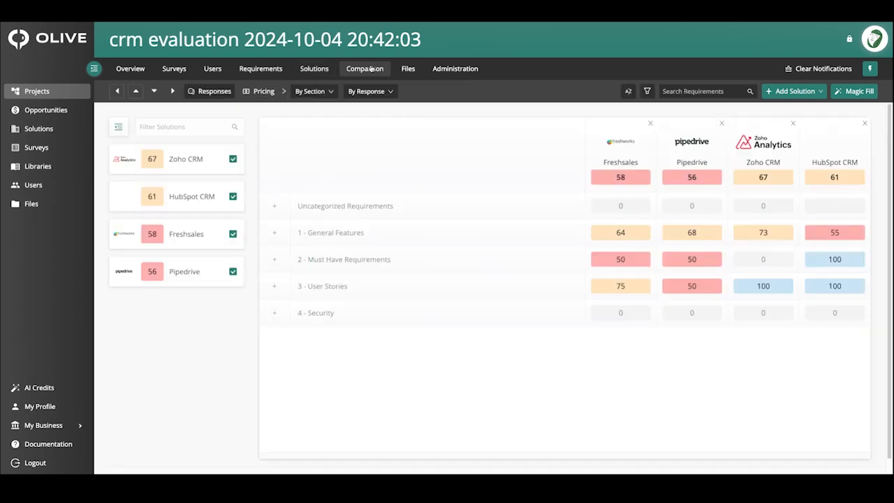
pyautogui.doubleClick(282, 234)
pyautogui.click(282, 234)
pyautogui.click(278, 260)
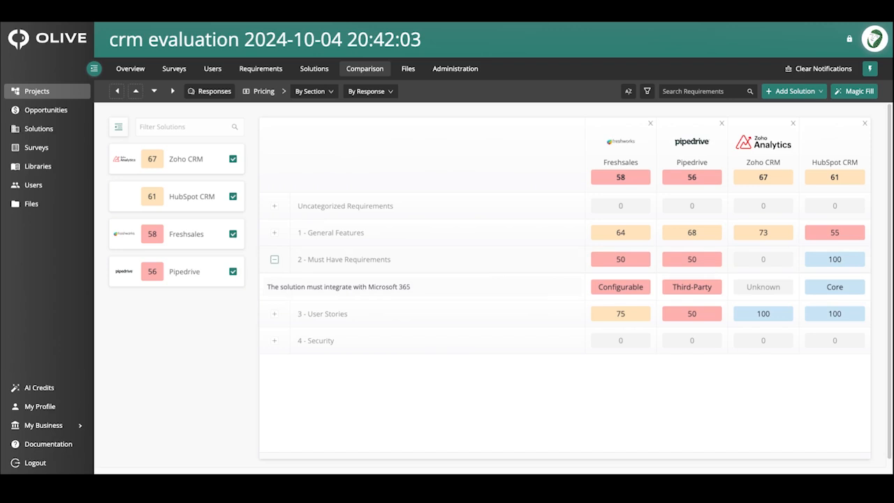
pyautogui.click(274, 259)
# Step: View the vendor invitation form for HubSpot CRM and close it without sending an invitation
pyautogui.click(314, 70)
pyautogui.click(392, 132)
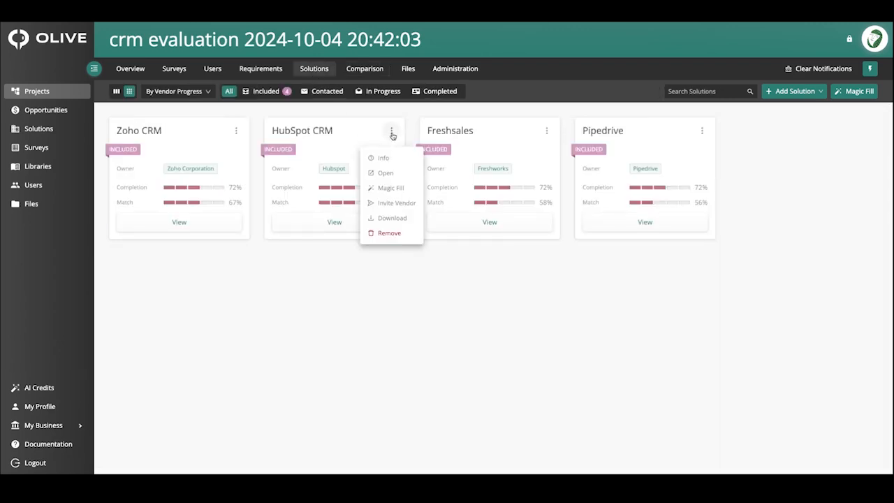
pyautogui.click(392, 204)
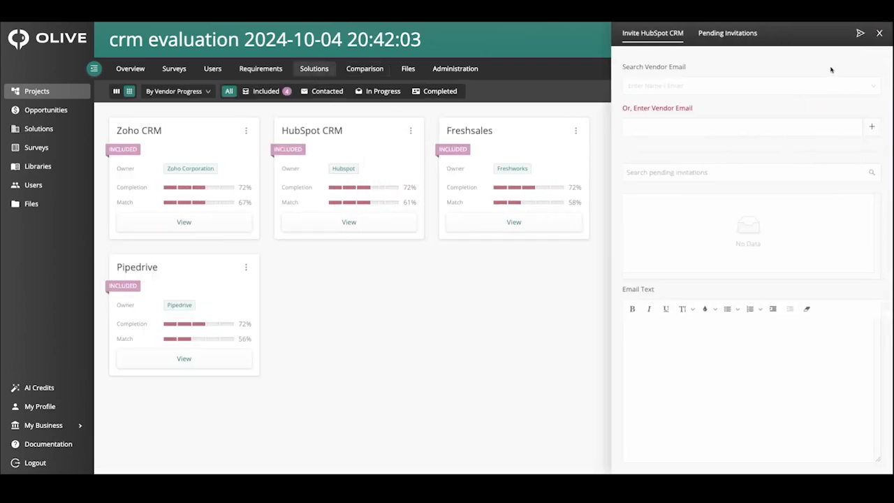
pyautogui.click(881, 34)
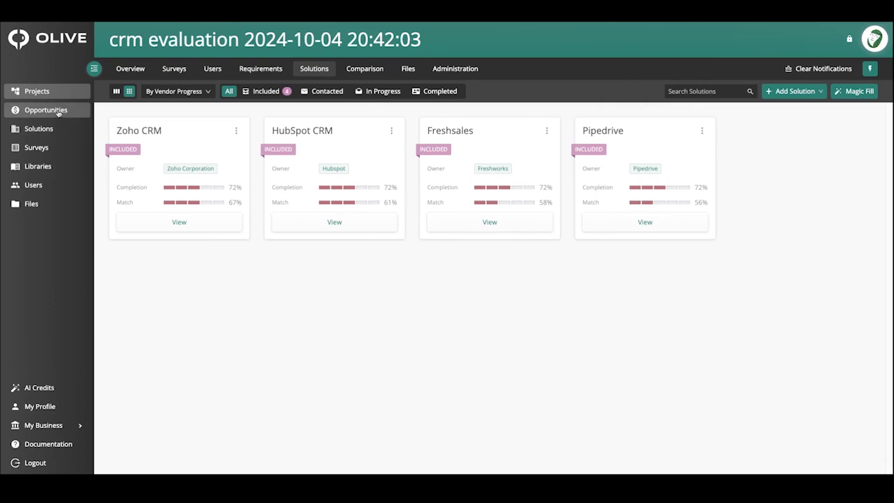